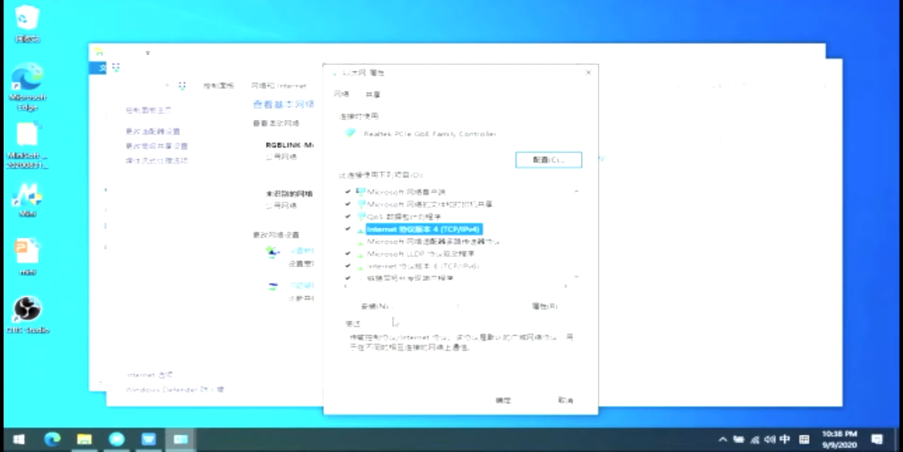
- Switch the Ethernet adapter's IPv4 to a fixed address and enter 192.168.0.55
click(385, 309)
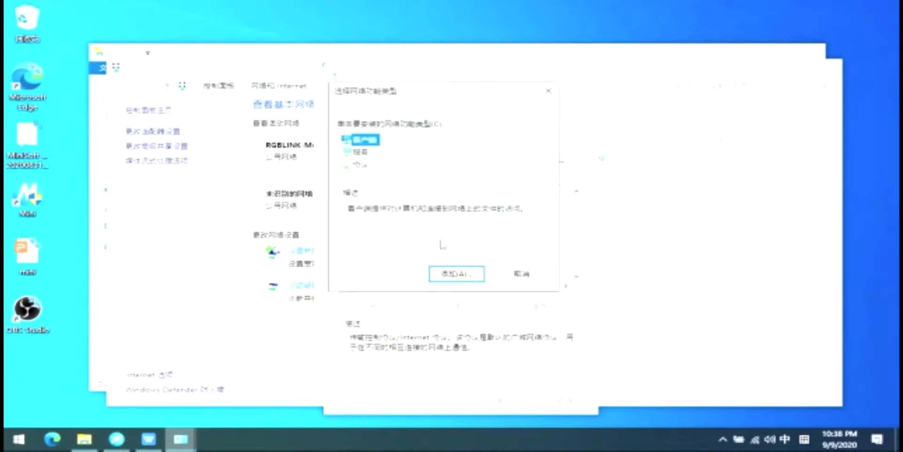
click(522, 274)
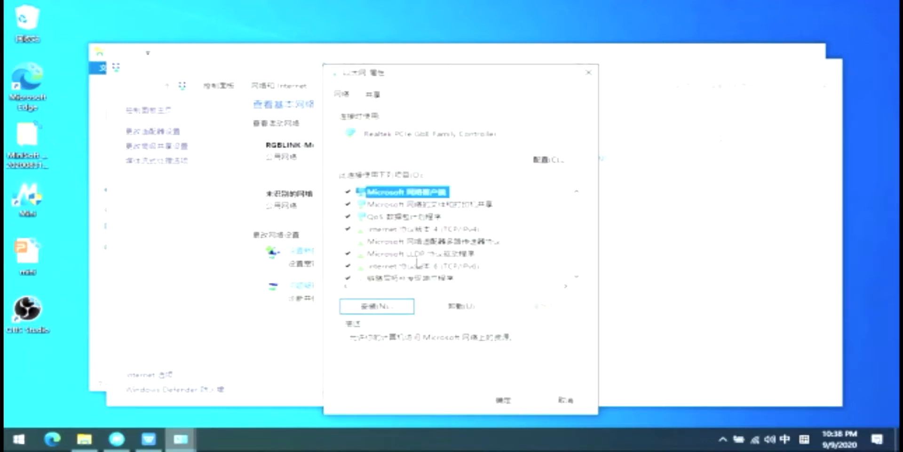
double_click(416, 230)
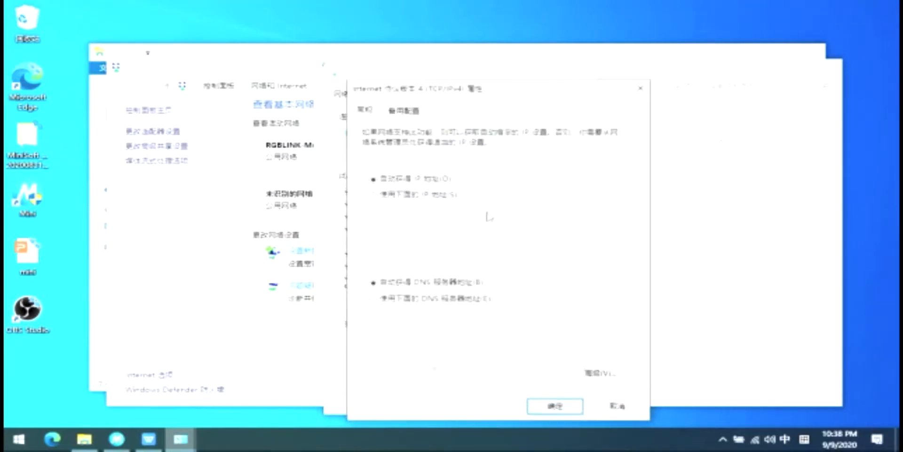
click(374, 195)
click(515, 213)
text(192 . 168 . )
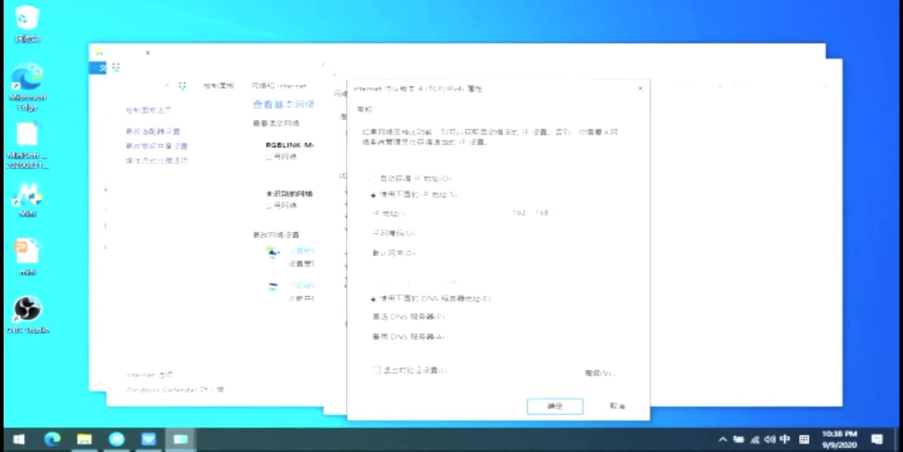
text(055)
key(BackSpace)
key(BackSpace)
text(55)
- Fill in subnet mask 255.255.255.0, apply the settings and close the adapter dialogs
click(520, 232)
click(555, 405)
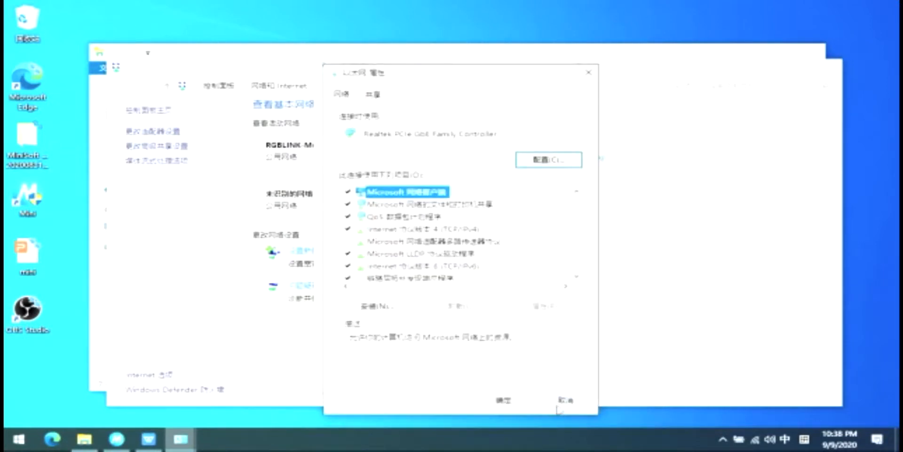
click(501, 399)
click(558, 379)
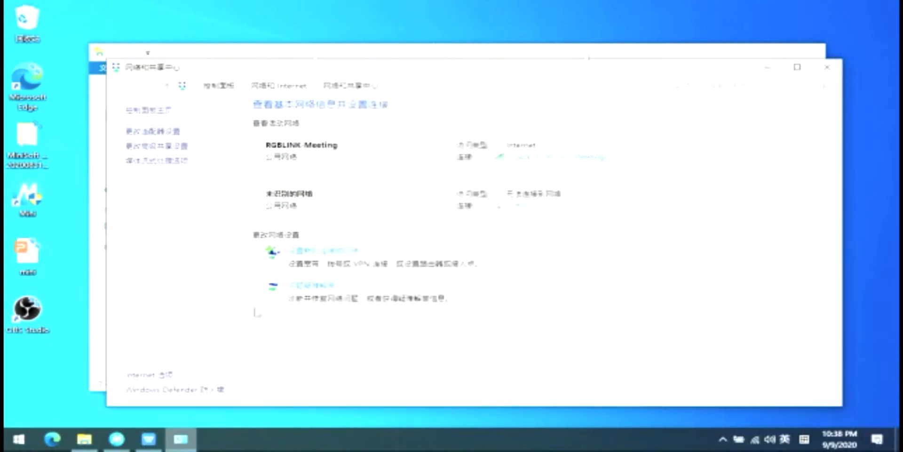
- Close the Windows network windows, then search in XPOSE and connect to the RGBLink Mini at 192.168.0.99
click(826, 70)
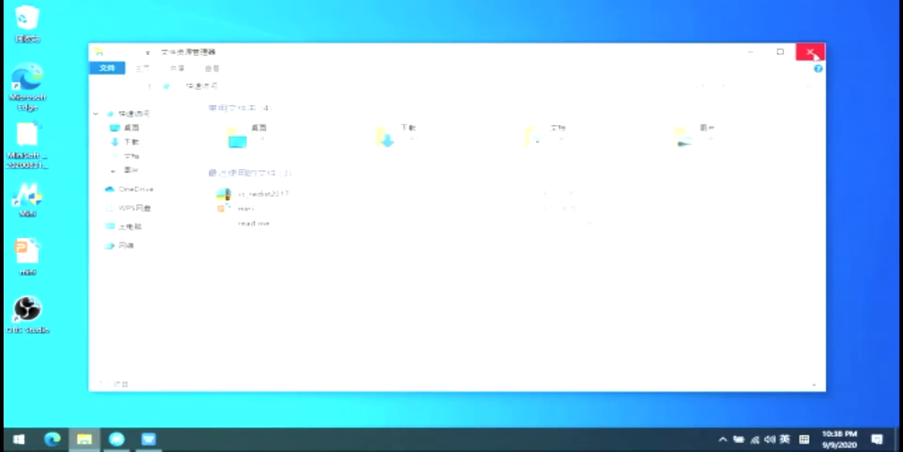
click(811, 52)
click(116, 440)
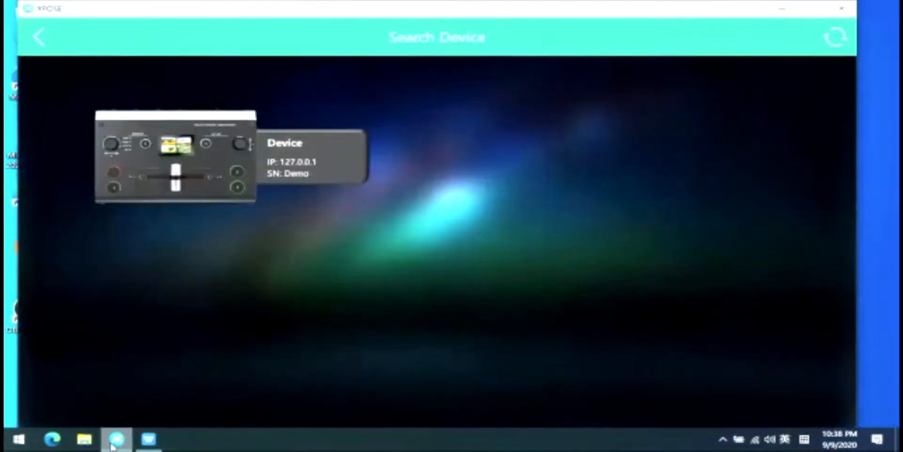
click(41, 39)
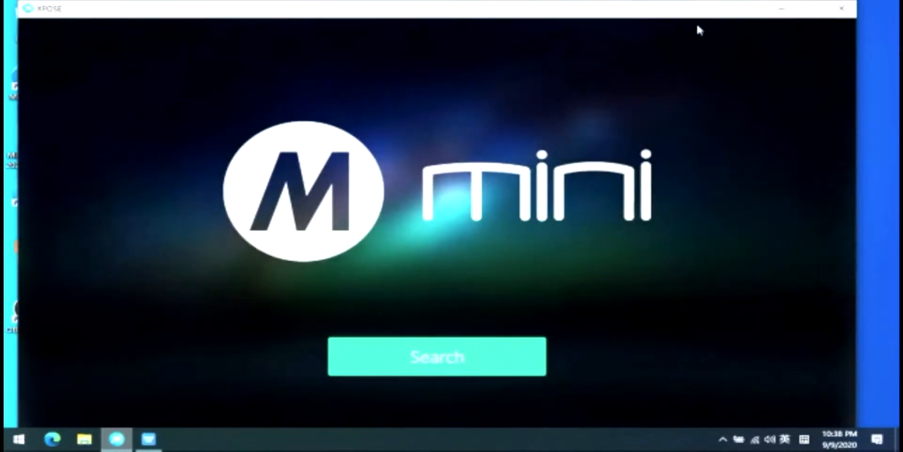
click(433, 373)
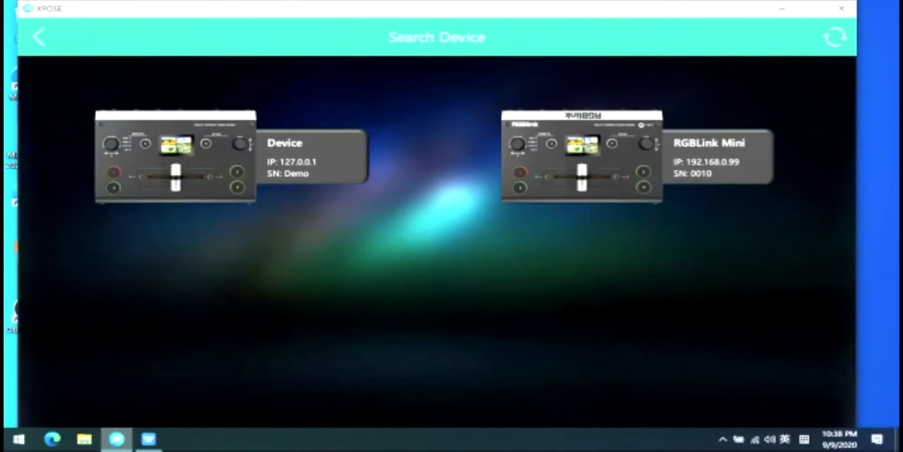
click(596, 154)
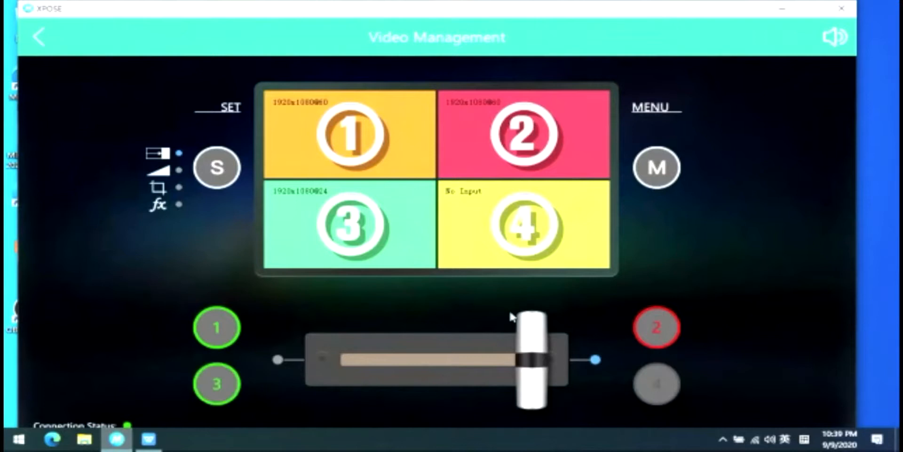
- Open the device menu and expand the Input Info and HDMI sections
click(665, 172)
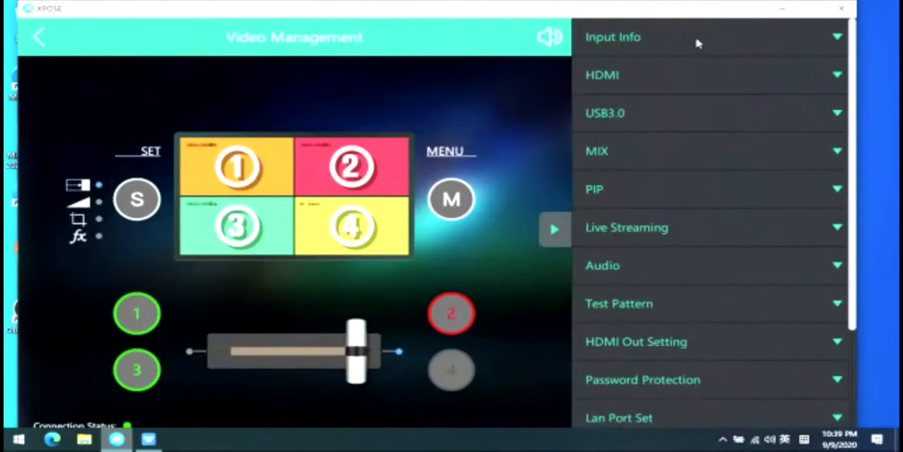
click(697, 41)
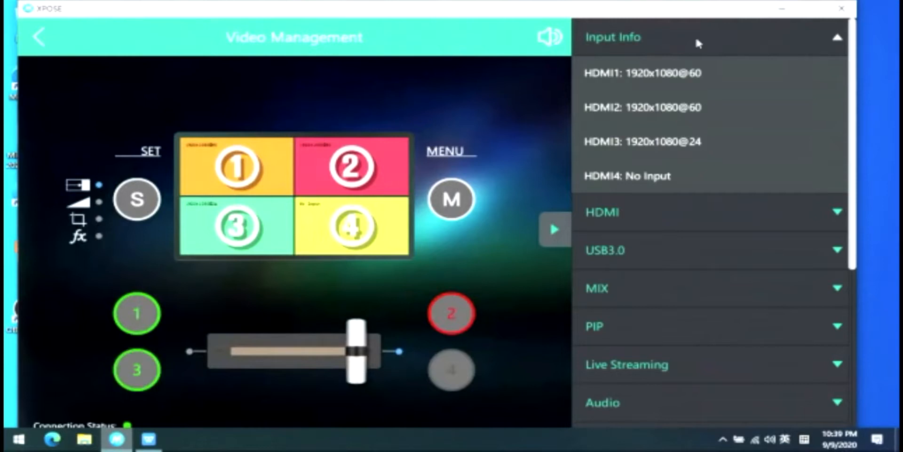
click(672, 212)
scroll(703, 218, down, 3)
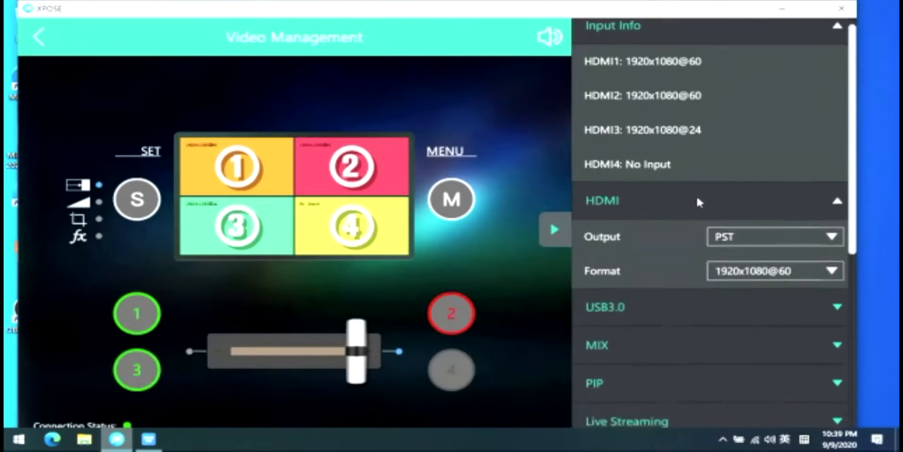
- Keep HDMI output at PST with 1920x1080@60, then expand USB3.0 to review its PGM output
click(787, 181)
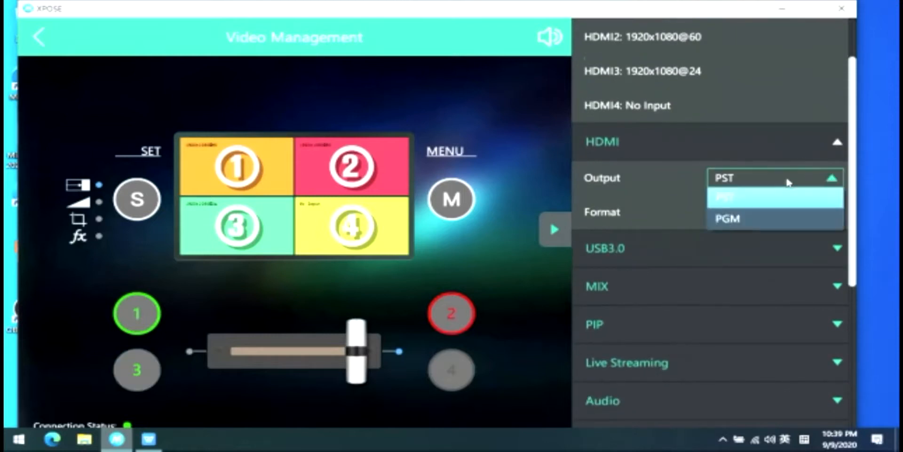
click(767, 180)
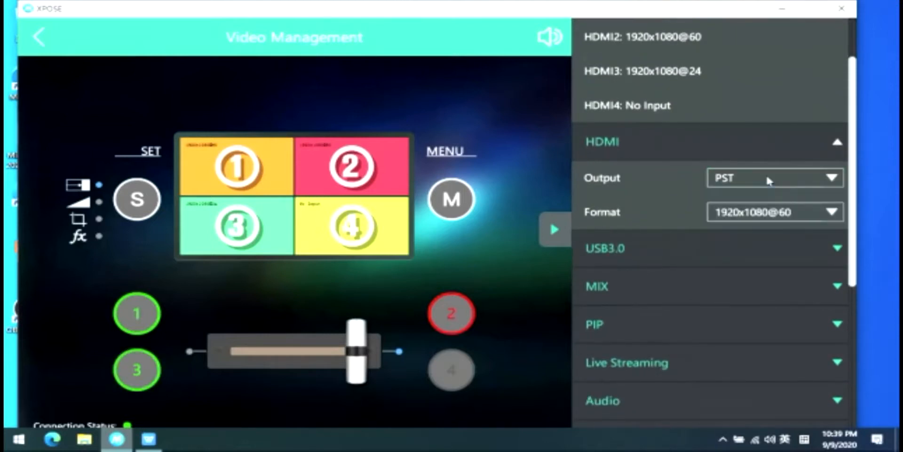
click(791, 217)
click(793, 215)
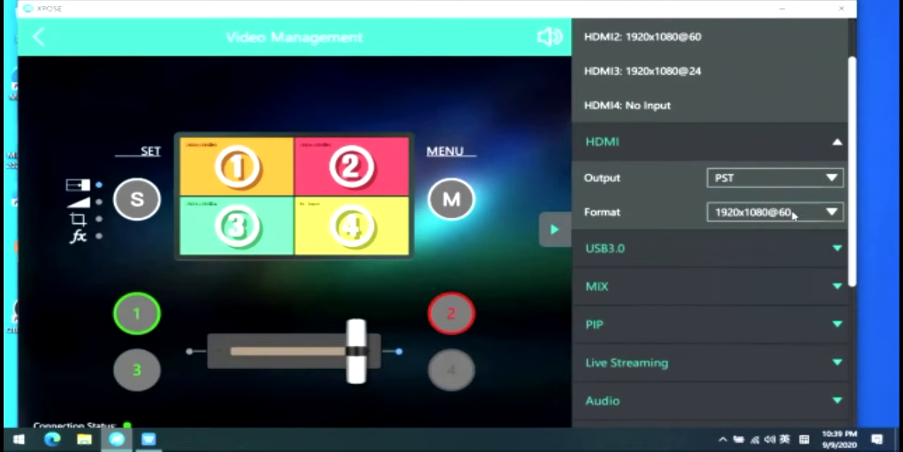
click(713, 252)
scroll(713, 247, down, 1)
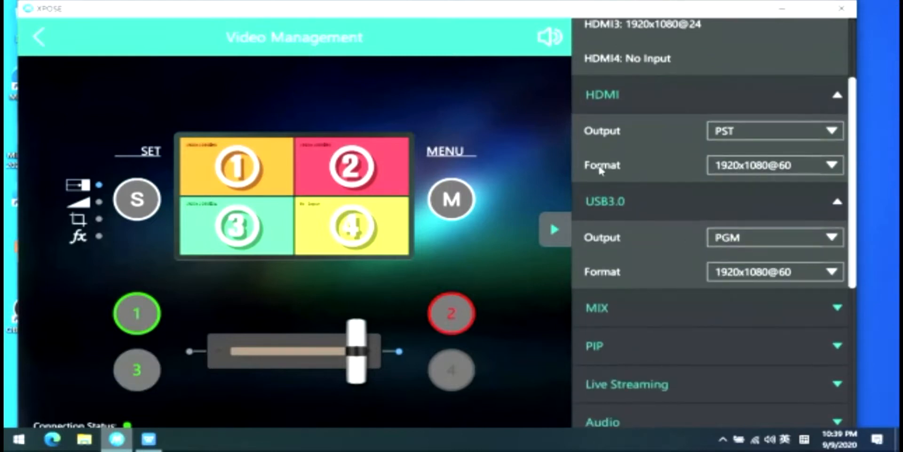
- In the MIX settings, keep the mix mode at T-Bar and lengthen the transition time to 6.5 s
click(682, 306)
scroll(681, 303, down, 4)
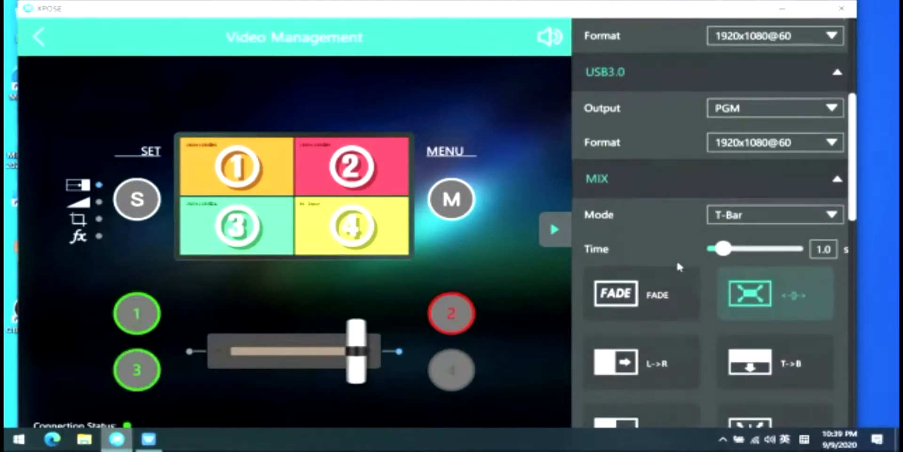
scroll(678, 264, down, 1)
click(773, 155)
click(774, 154)
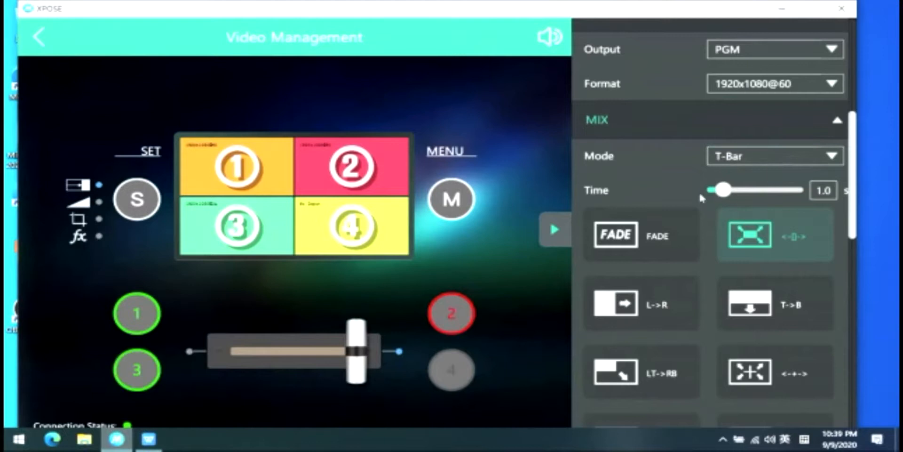
mouse_move(724, 191)
mouse_down()
mouse_move(775, 195)
mouse_move(720, 197)
mouse_move(729, 196)
mouse_up()
- Expand the PIP layout options, then expand and collapse the Live Streaming settings
scroll(736, 172, up, 1)
scroll(699, 249, down, 3)
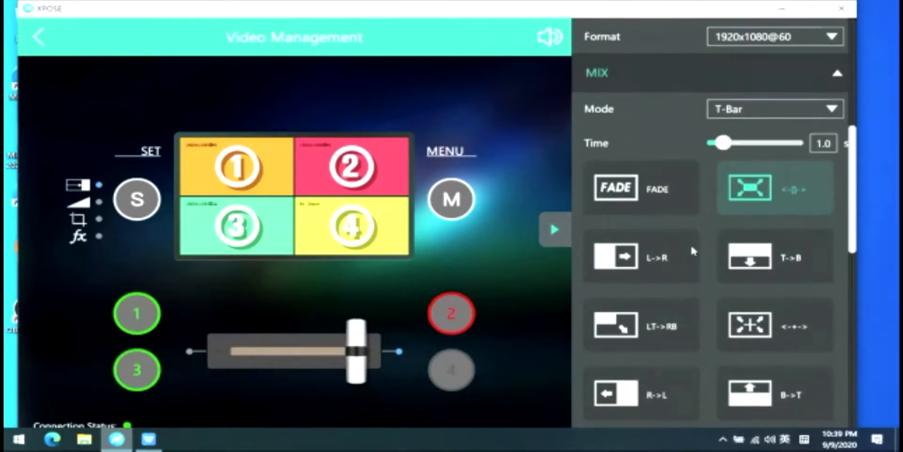
scroll(691, 244, down, 8)
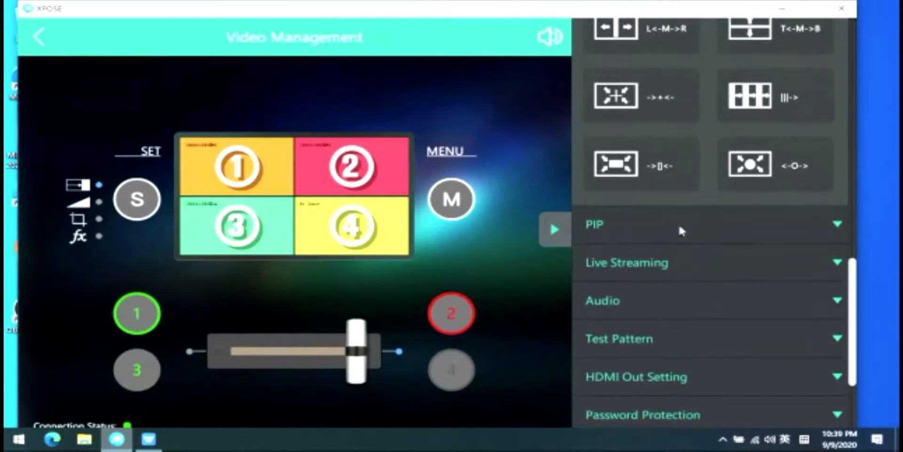
click(671, 224)
scroll(673, 222, down, 5)
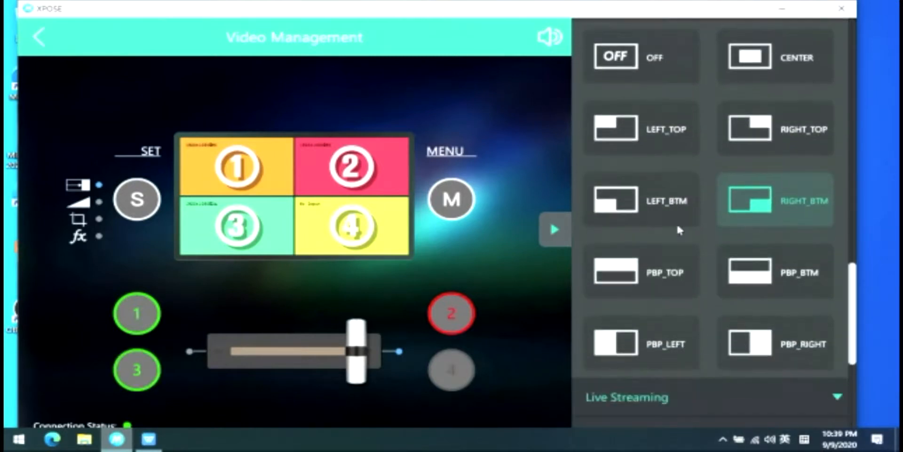
scroll(678, 229, down, 1)
scroll(659, 269, down, 2)
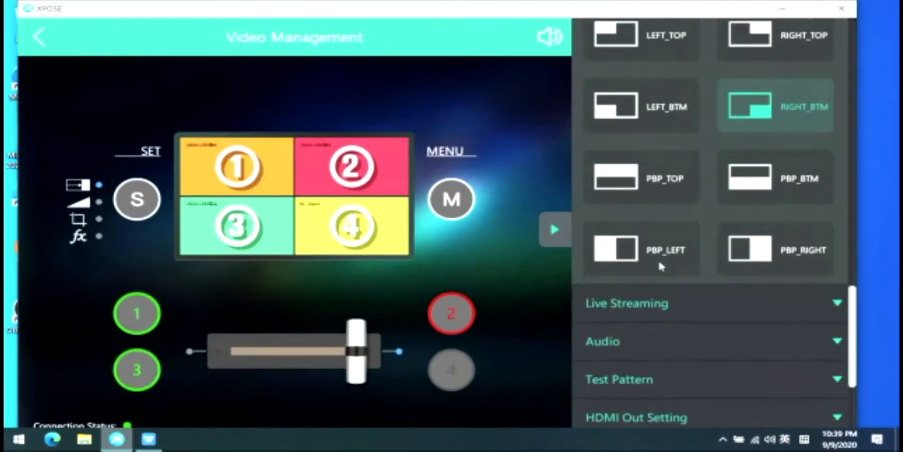
click(678, 301)
scroll(752, 282, down, 2)
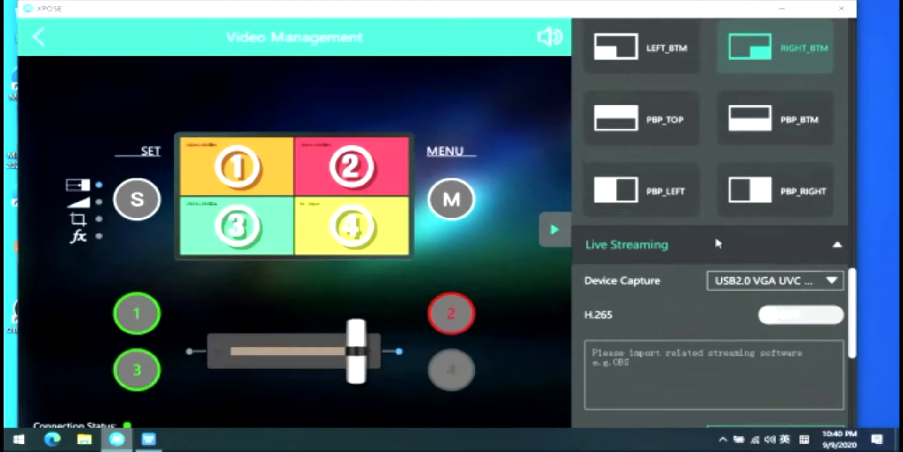
click(726, 246)
scroll(678, 261, down, 1)
- In Audio settings, try the Embeded audio source, then set it back to External
click(659, 258)
scroll(657, 258, down, 1)
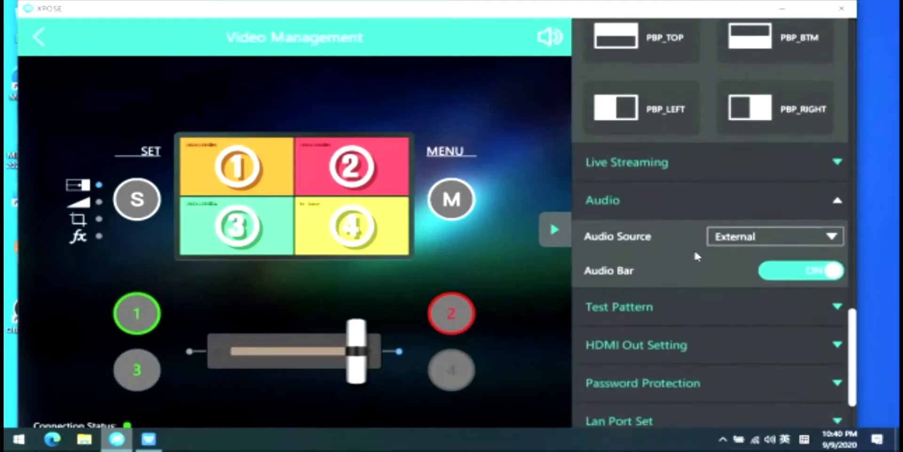
click(811, 236)
click(770, 257)
click(770, 240)
click(765, 276)
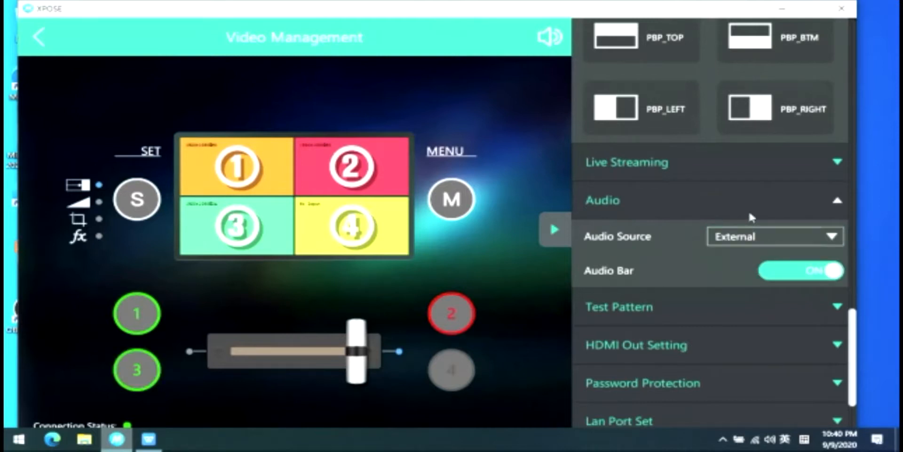
- Expand the Test Pattern and HDMI Out Setting sections (HDMI, 8 bit, Image color space)
click(688, 306)
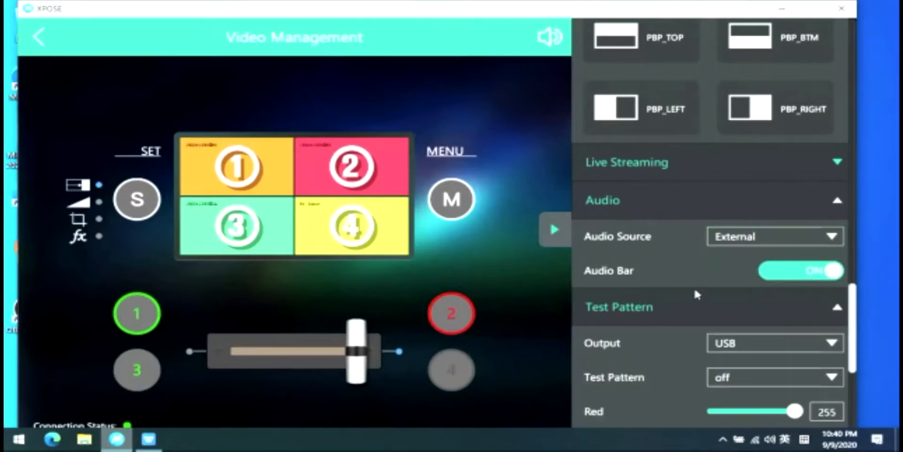
scroll(694, 287, down, 4)
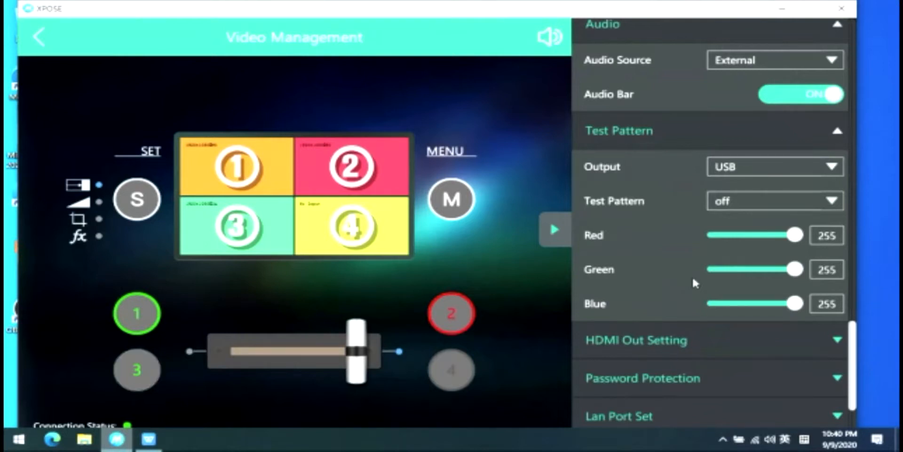
scroll(696, 282, down, 2)
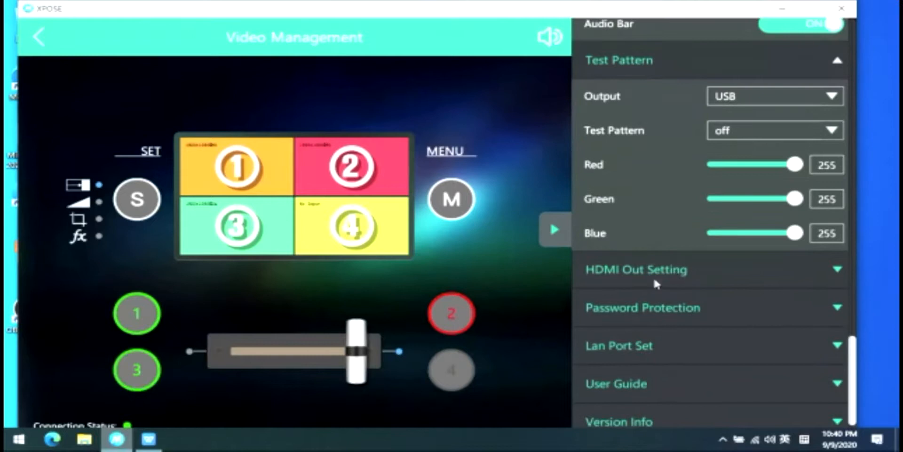
click(654, 275)
scroll(661, 271, down, 7)
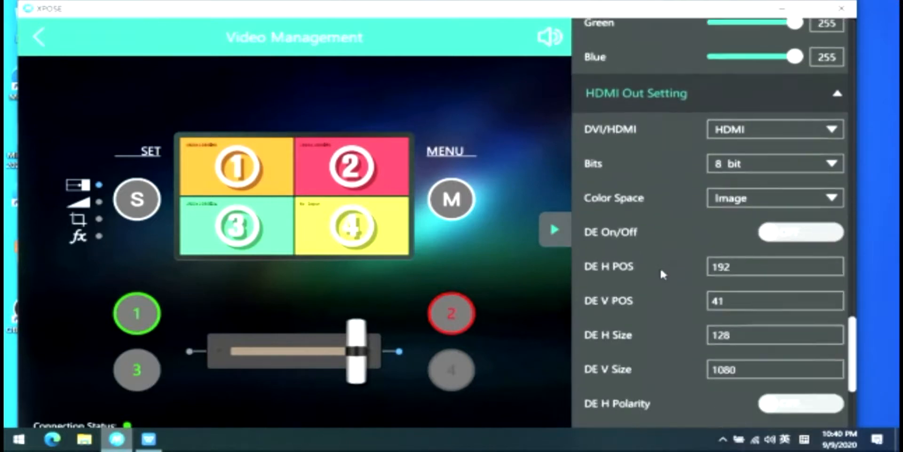
scroll(673, 302, down, 1)
- Turn on Enable Password and enter a new password in both the Enter and Confirm fields
click(663, 297)
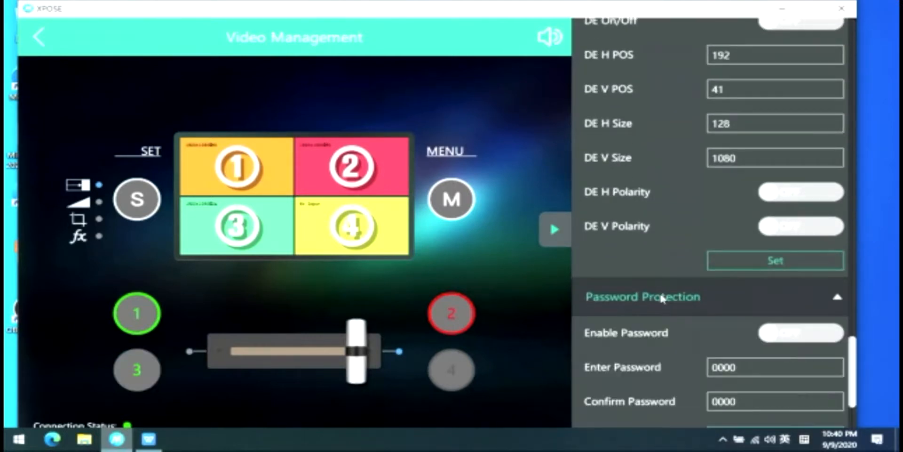
scroll(663, 285, down, 3)
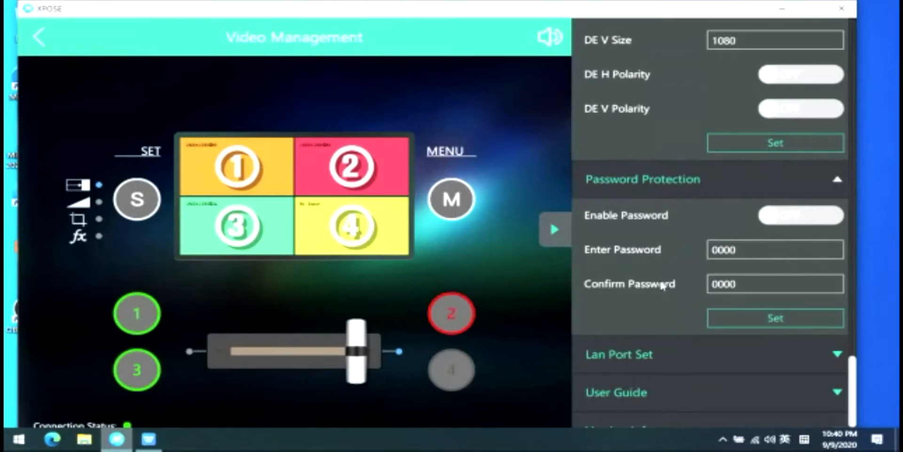
scroll(662, 284, up, 1)
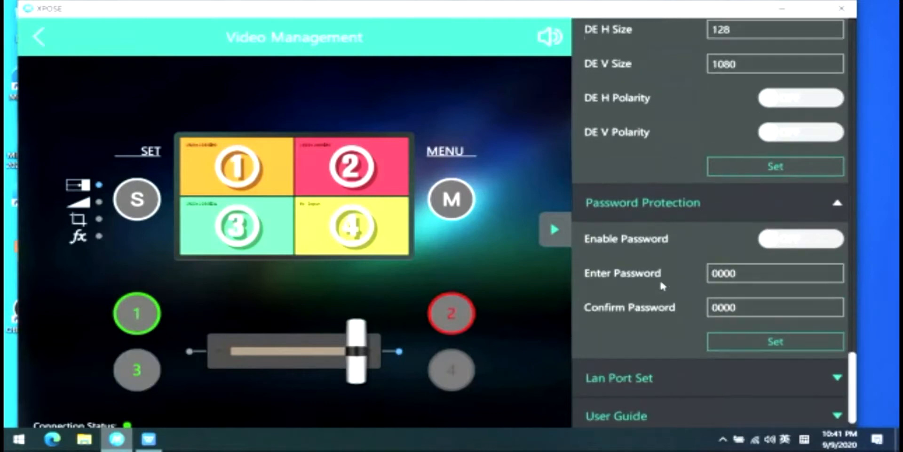
click(773, 239)
click(753, 271)
key(BackSpace)
key(BackSpace)
key(BackSpace)
key(BackSpace)
text(1234)
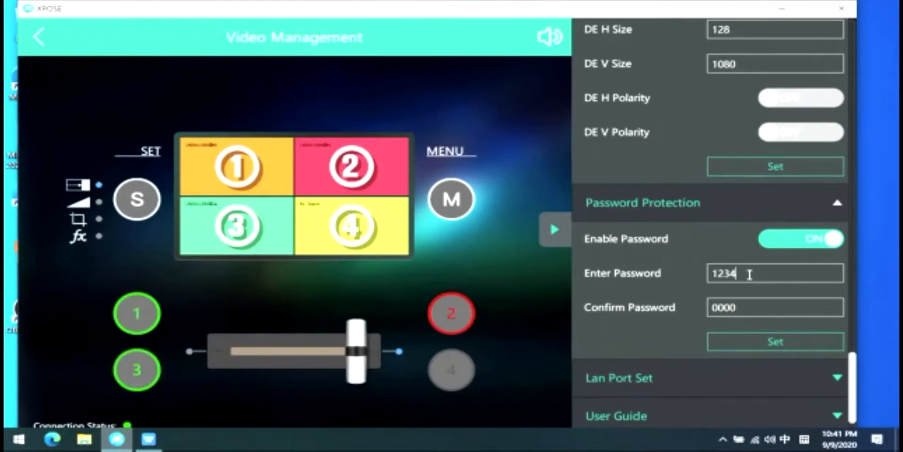
click(770, 308)
key(BackSpace)
key(BackSpace)
key(BackSpace)
key(BackSpace)
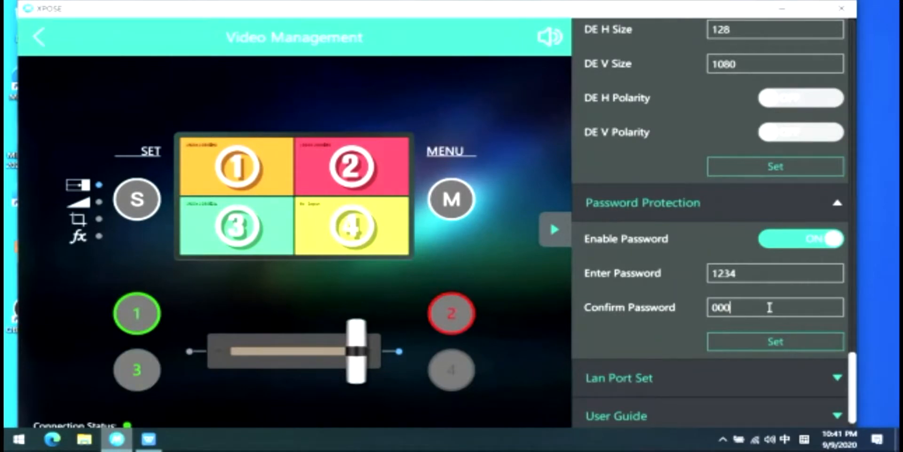
text(1234)
- Reconnect to the RGBLink Mini, enter the device password, start the session and reopen the settings menu
click(40, 35)
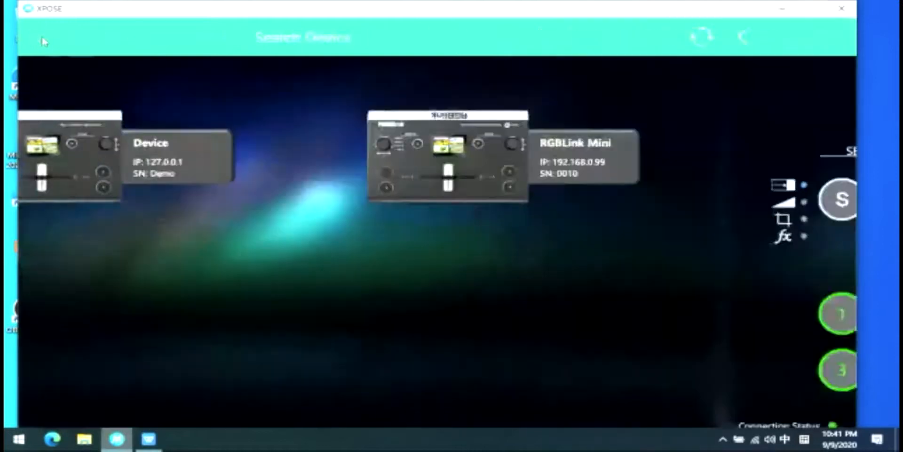
click(625, 145)
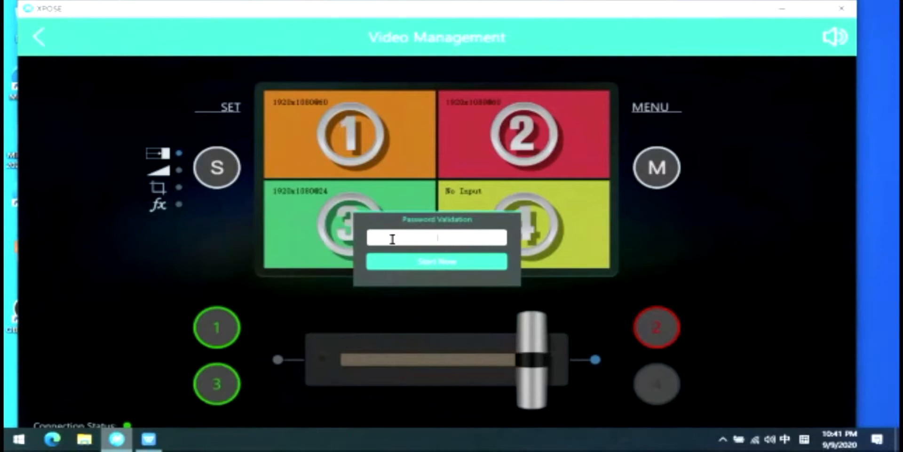
text(0000)
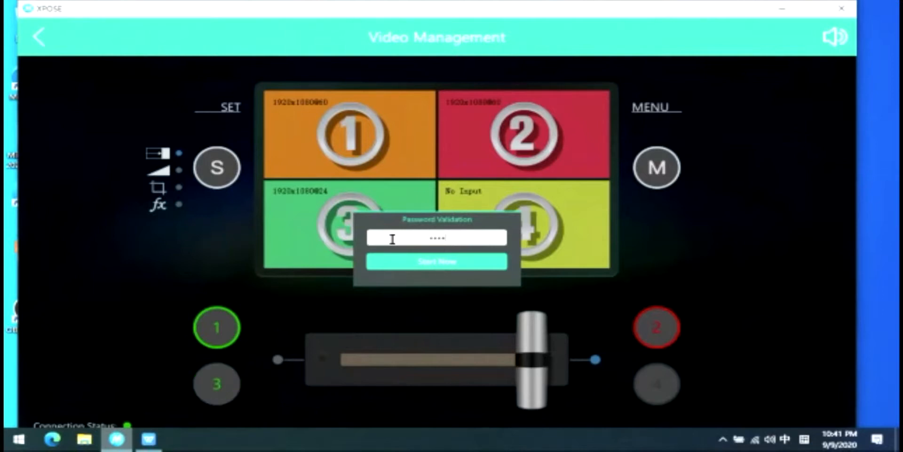
click(434, 262)
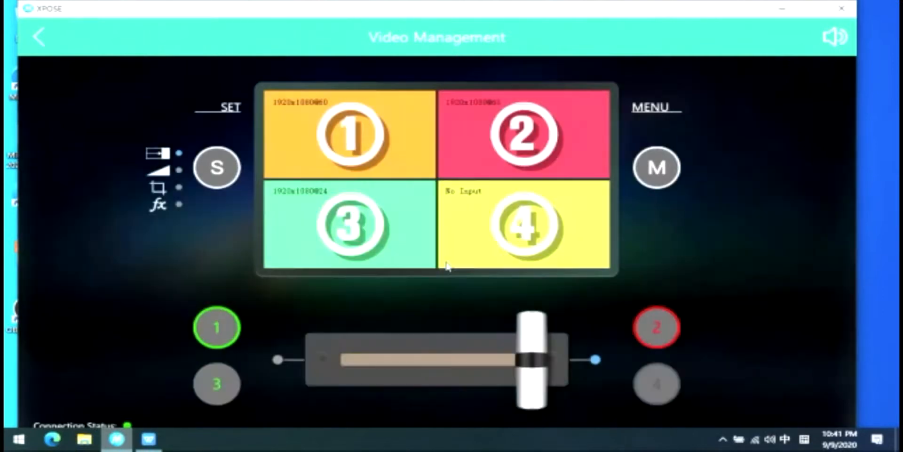
click(676, 168)
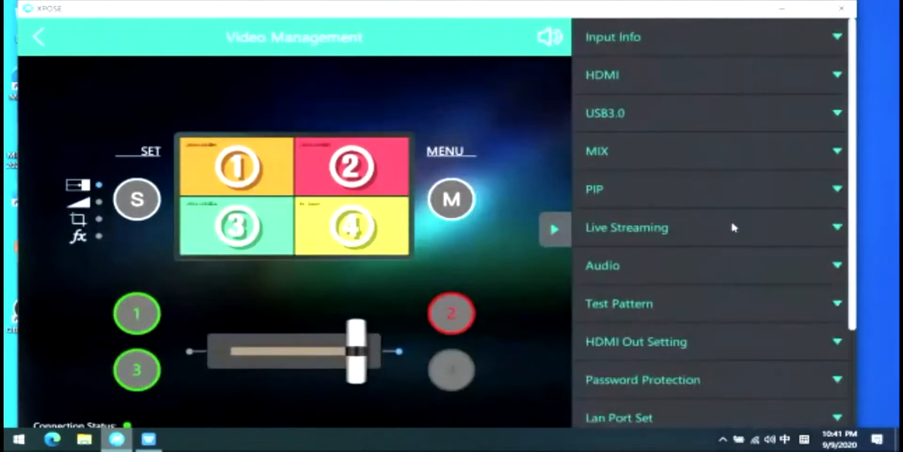
scroll(853, 294, down, 4)
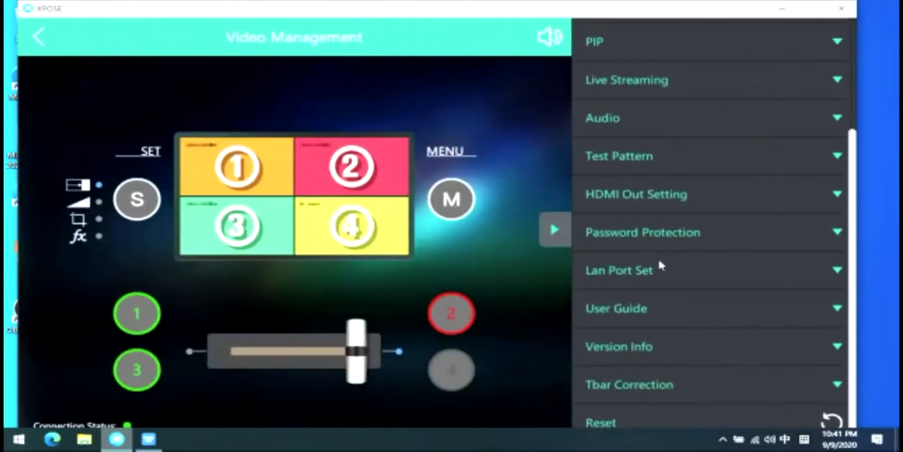
click(685, 272)
scroll(685, 268, down, 5)
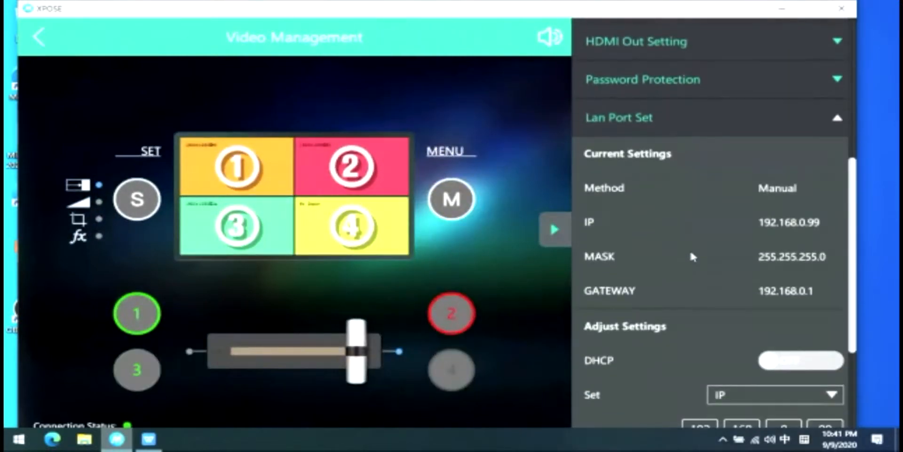
click(661, 331)
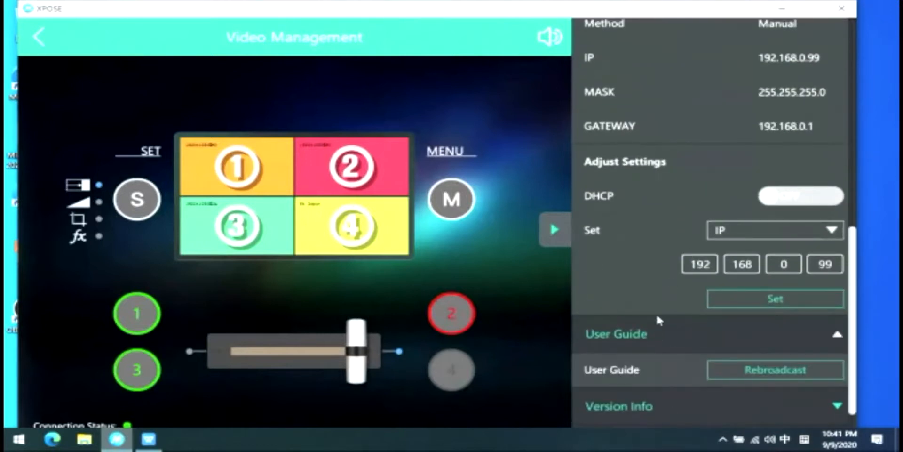
scroll(682, 254, down, 2)
click(690, 347)
scroll(668, 257, down, 2)
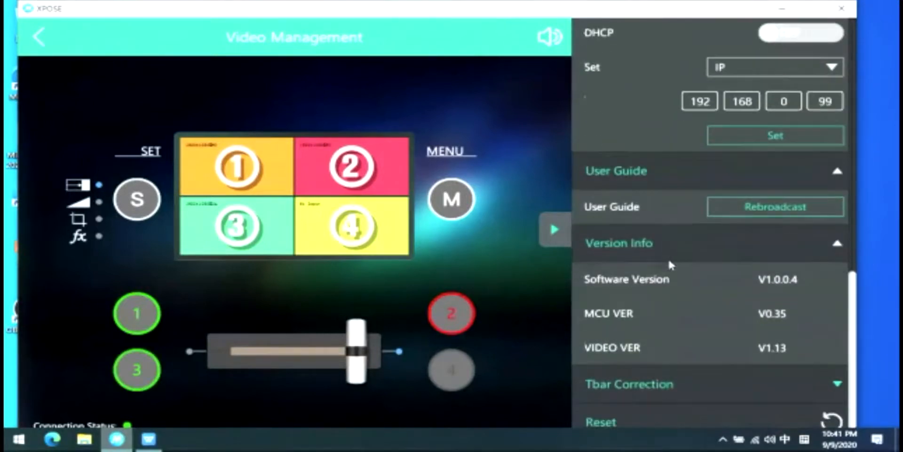
click(685, 388)
scroll(690, 297, down, 1)
scroll(691, 293, down, 2)
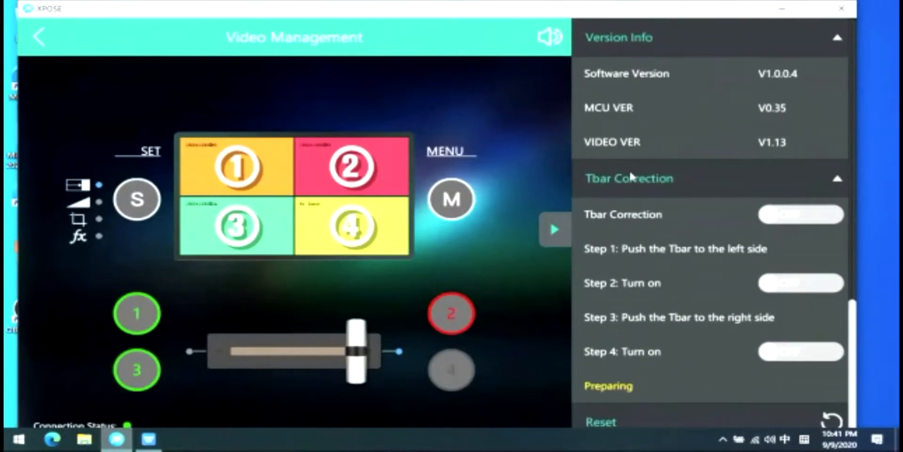
scroll(658, 185, up, 4)
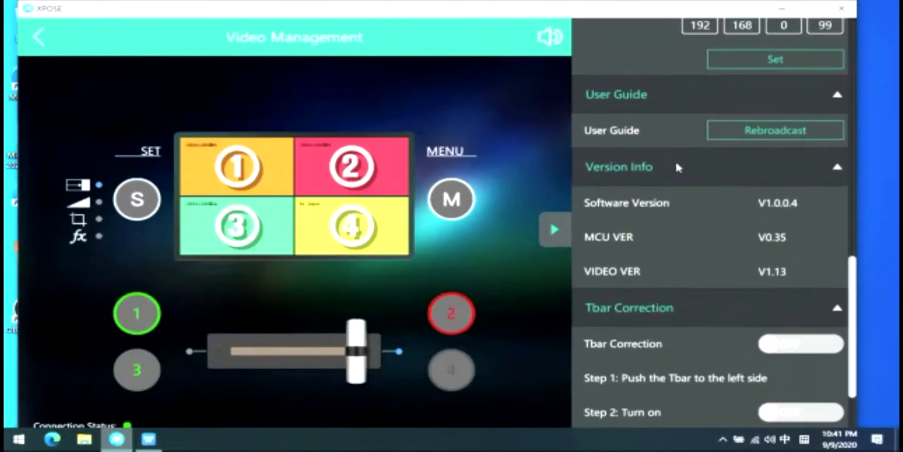
click(678, 167)
click(687, 92)
scroll(705, 179, up, 2)
click(732, 242)
scroll(713, 233, up, 7)
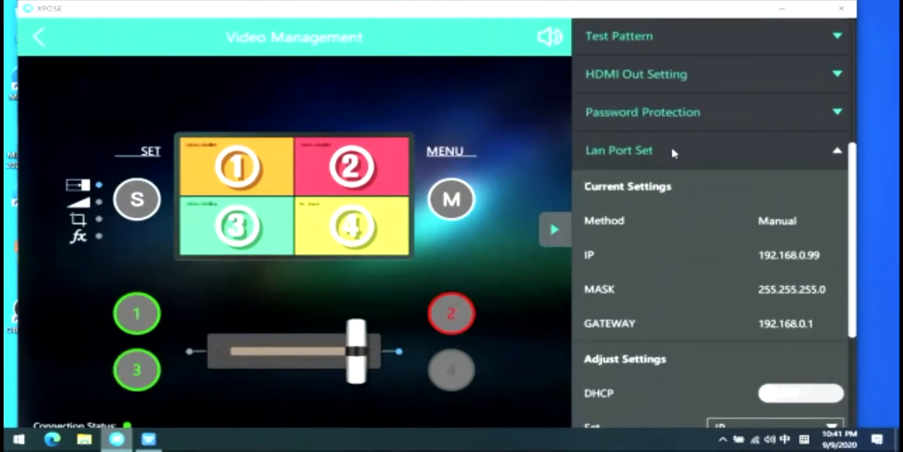
click(673, 149)
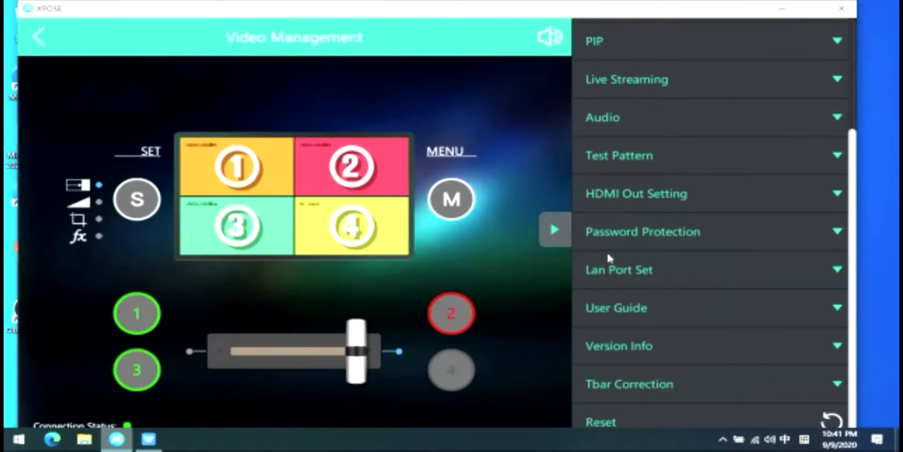
- Close the settings menu, pull the T-bar transition fader to mid-way, and return to the device list
click(551, 231)
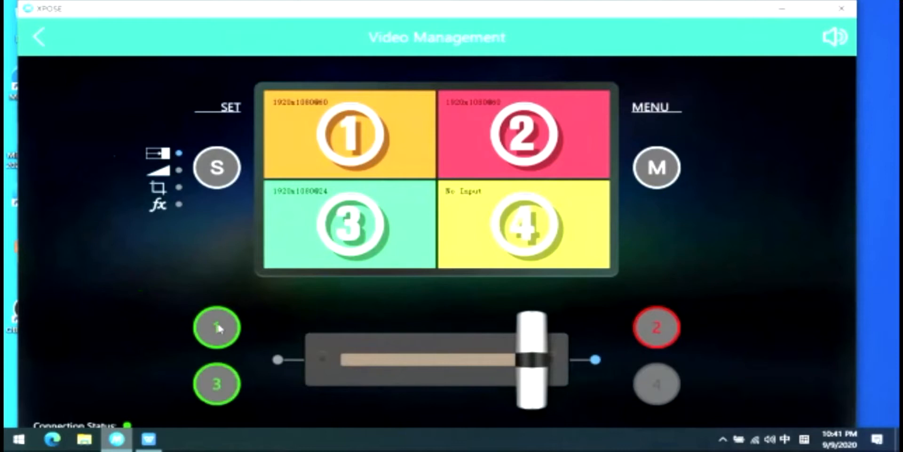
drag(534, 360, 561, 364)
click(38, 36)
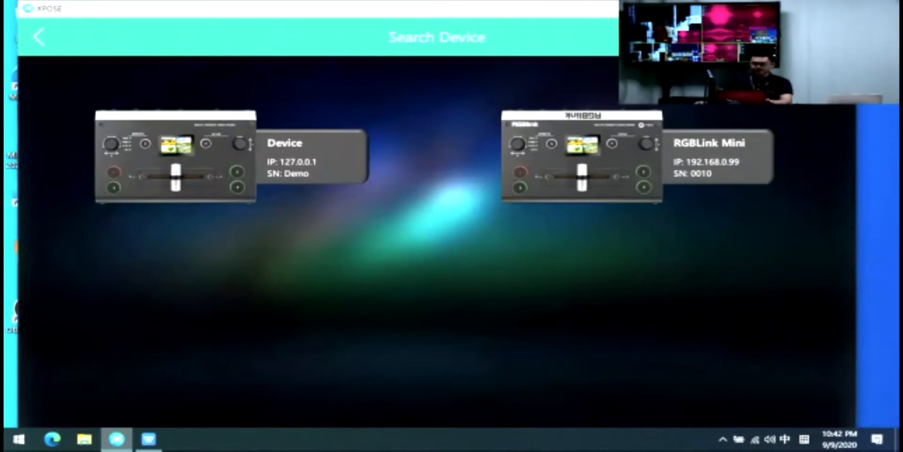
- Show the desktop and start the WPS slideshow from the "How to Recording" slide
key(super+d)
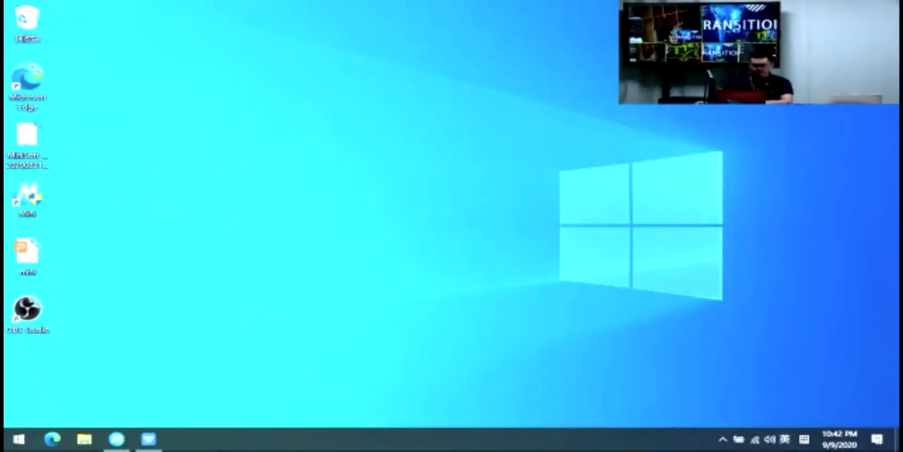
click(144, 443)
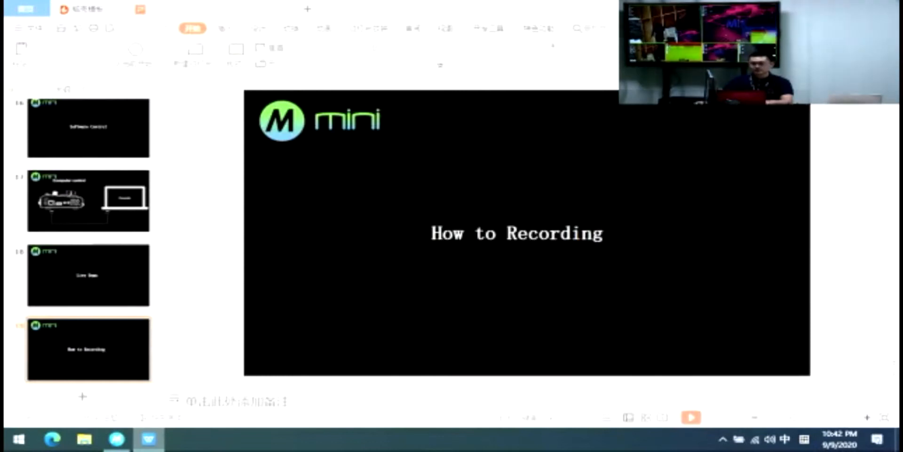
click(691, 417)
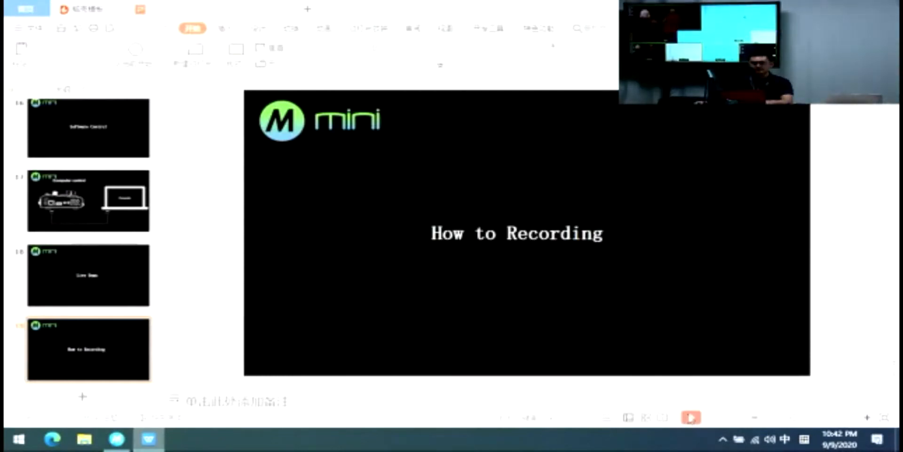